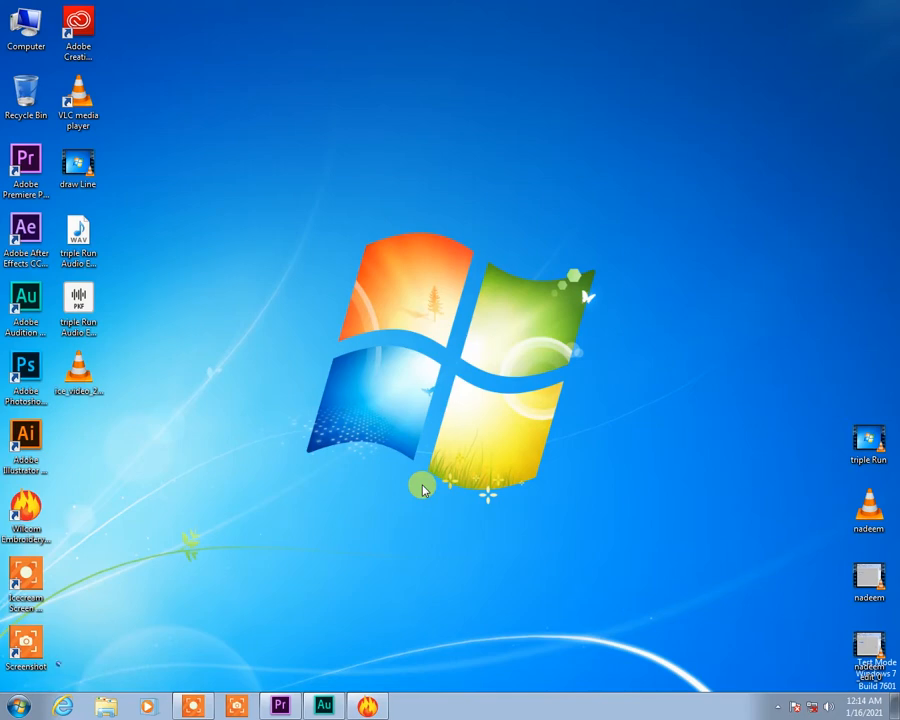
- Switch to Wilcom EmbroideryStudio and digitize a nearly horizontal Input C satin column about 102 mm long and 3.00 mm wide
click(366, 706)
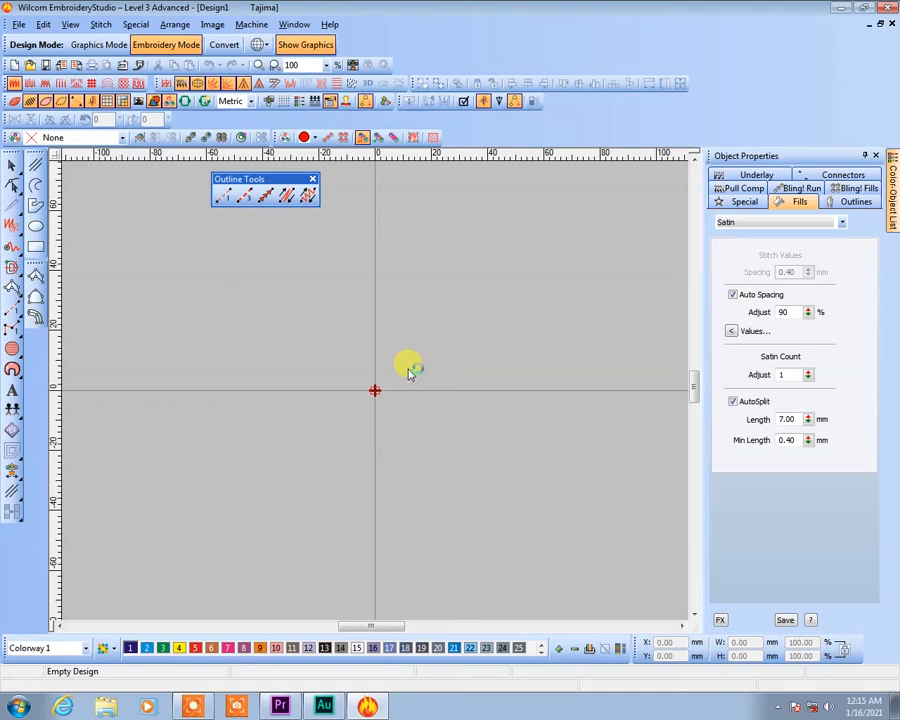
click(35, 316)
click(149, 356)
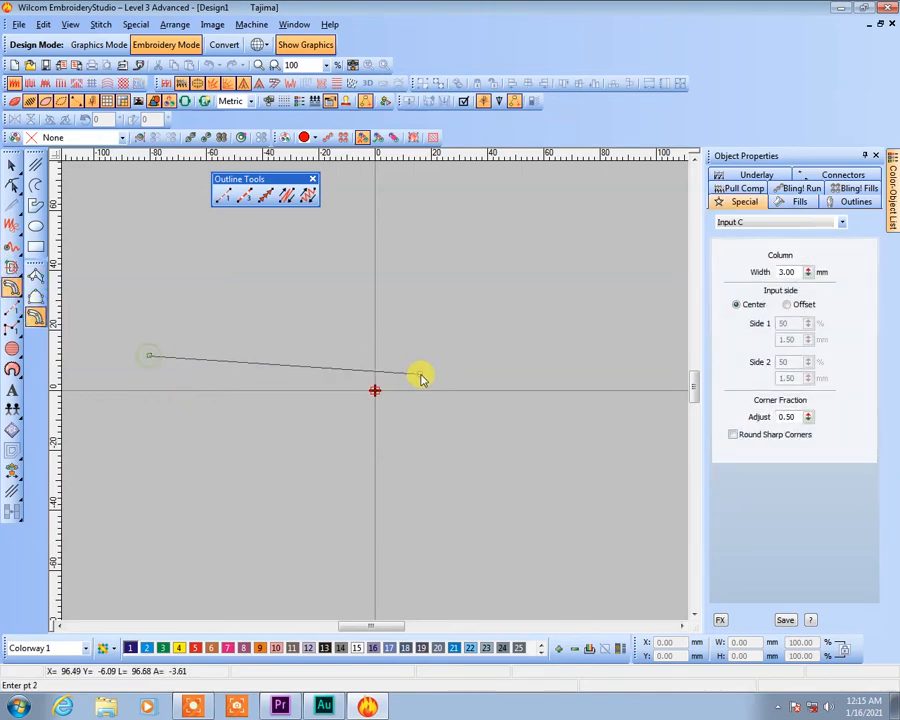
click(435, 363)
key(Return)
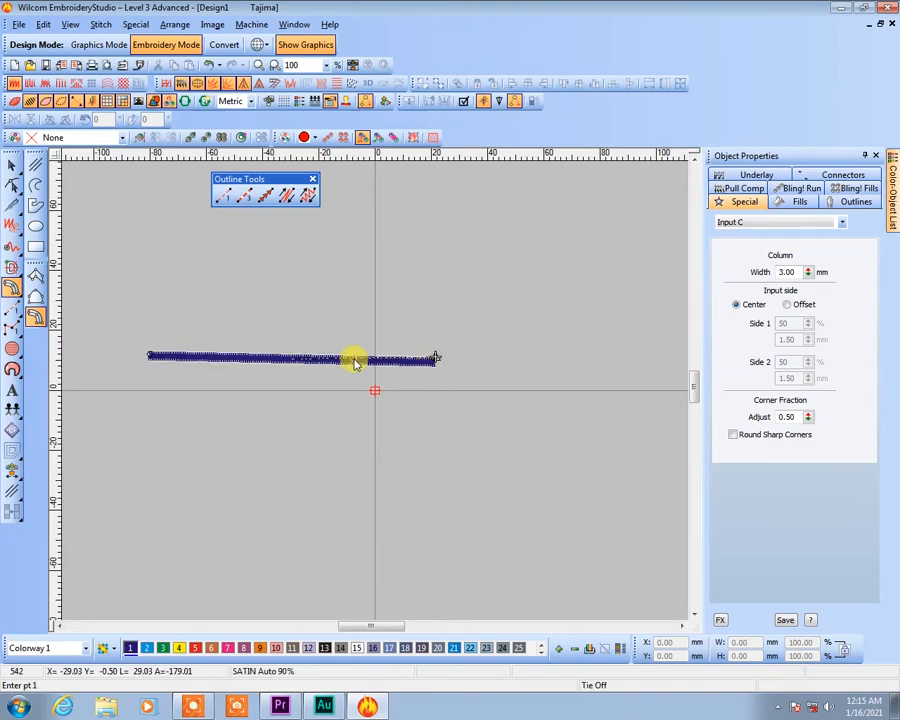
- Trace around the satin column with a Triple Run outline, placing its points at the column's four corners
key(b)
drag(134, 328, 420, 404)
drag(93, 313, 498, 472)
click(246, 197)
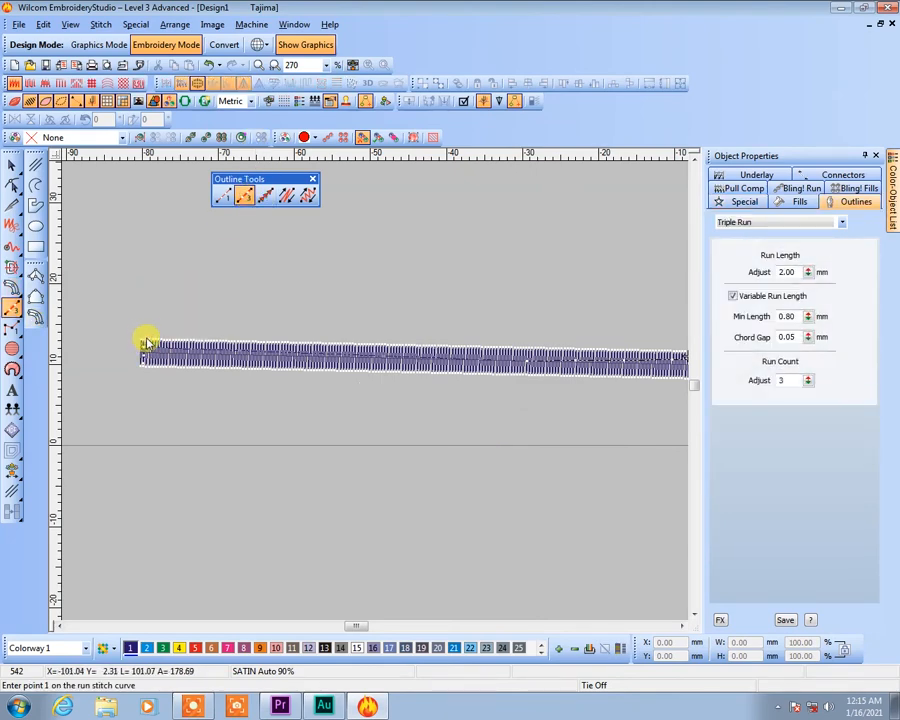
scroll(144, 340, down, 1)
click(70, 380)
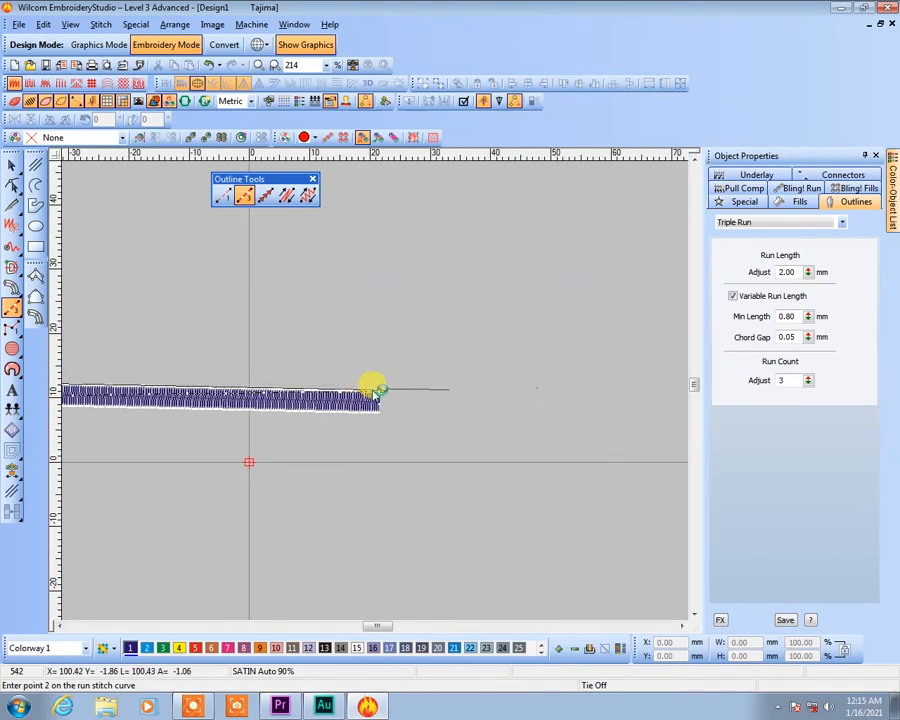
click(379, 391)
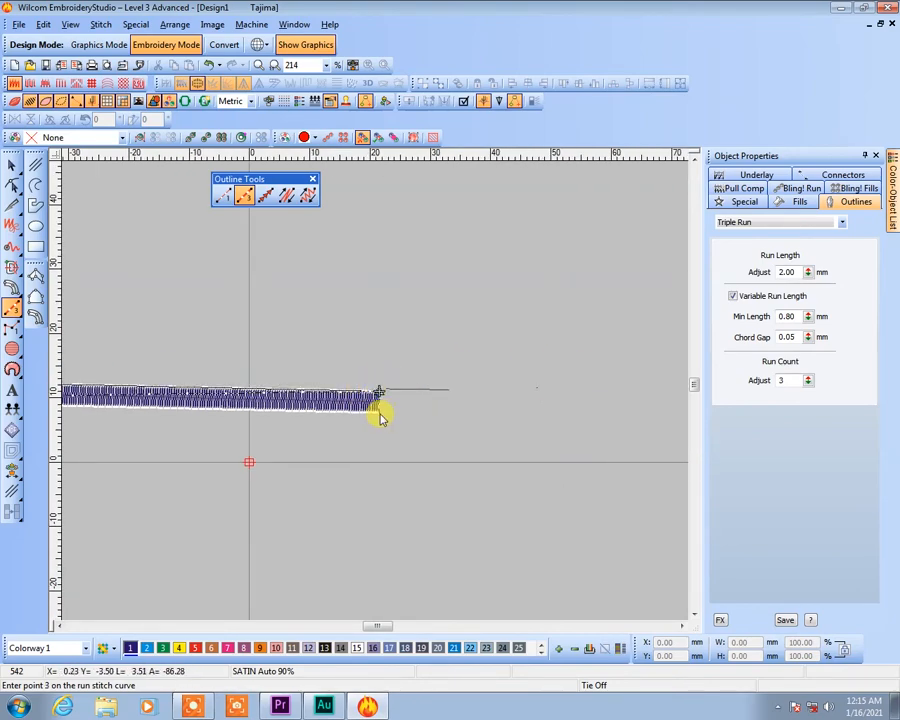
click(380, 412)
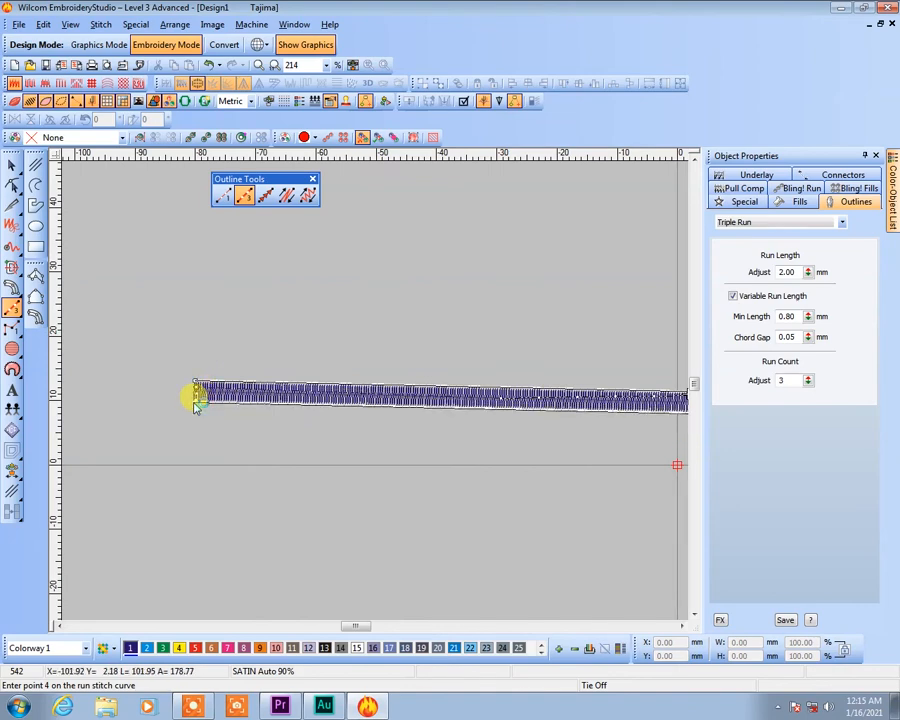
click(197, 403)
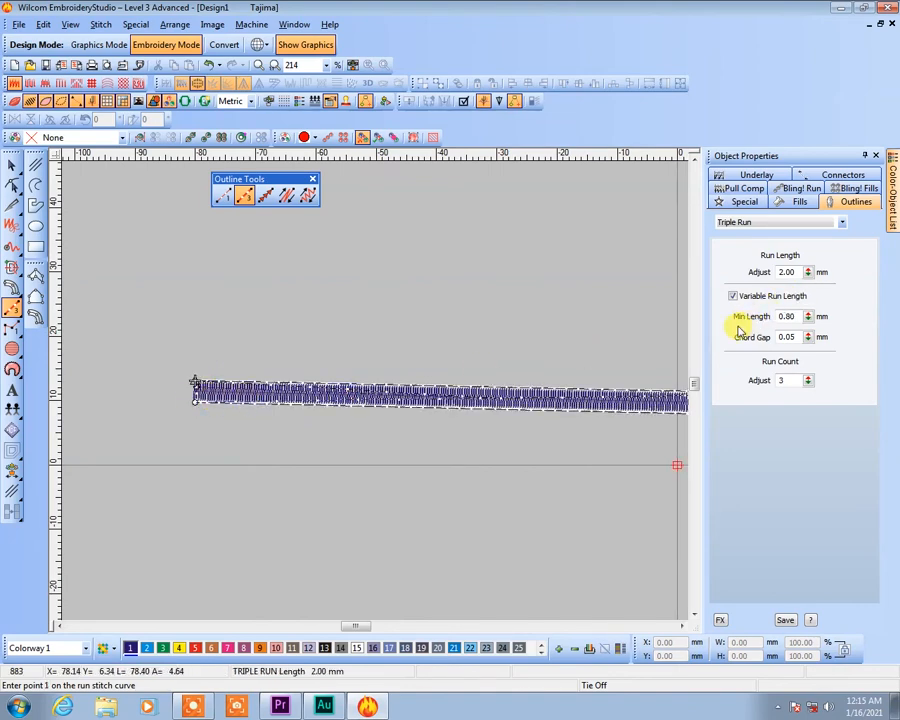
key(Return)
- Recolor the triple run outline with yellow color 4 and move the satin column about 24 mm below it
key(Escape)
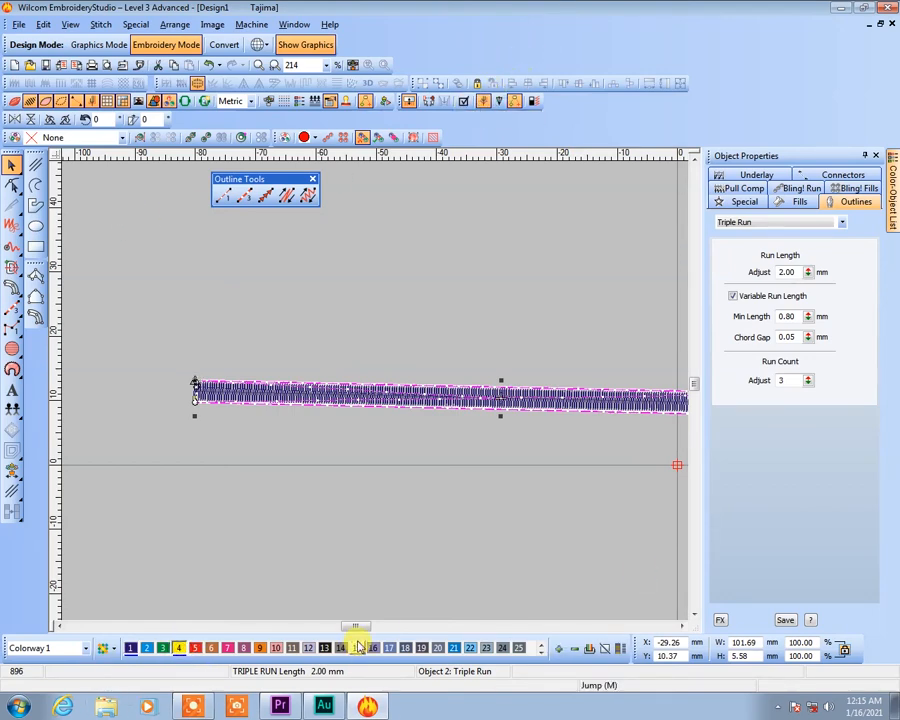
click(333, 549)
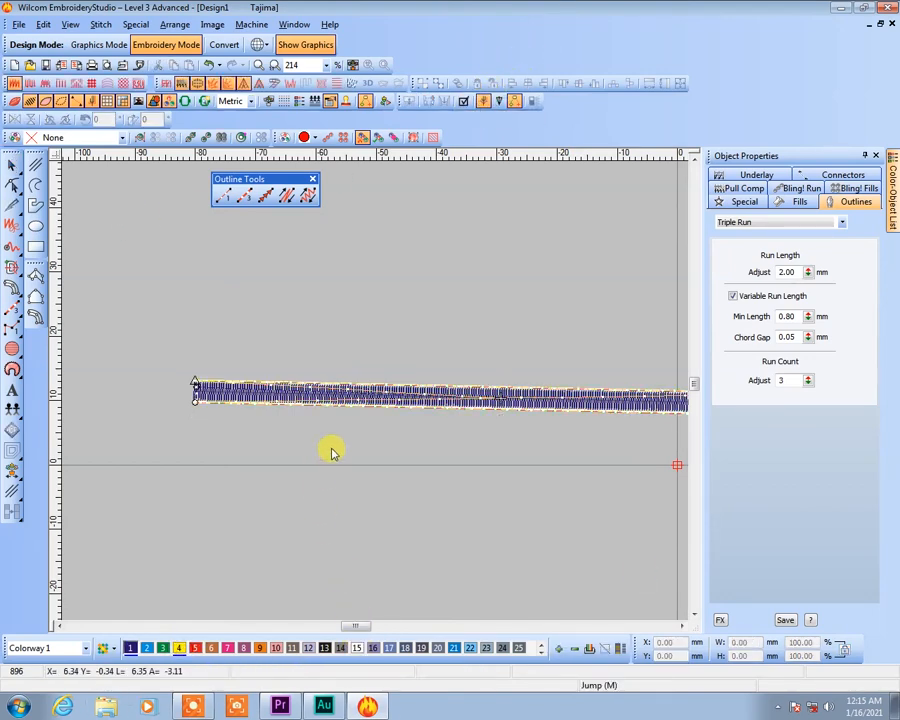
click(406, 392)
drag(406, 392, 415, 540)
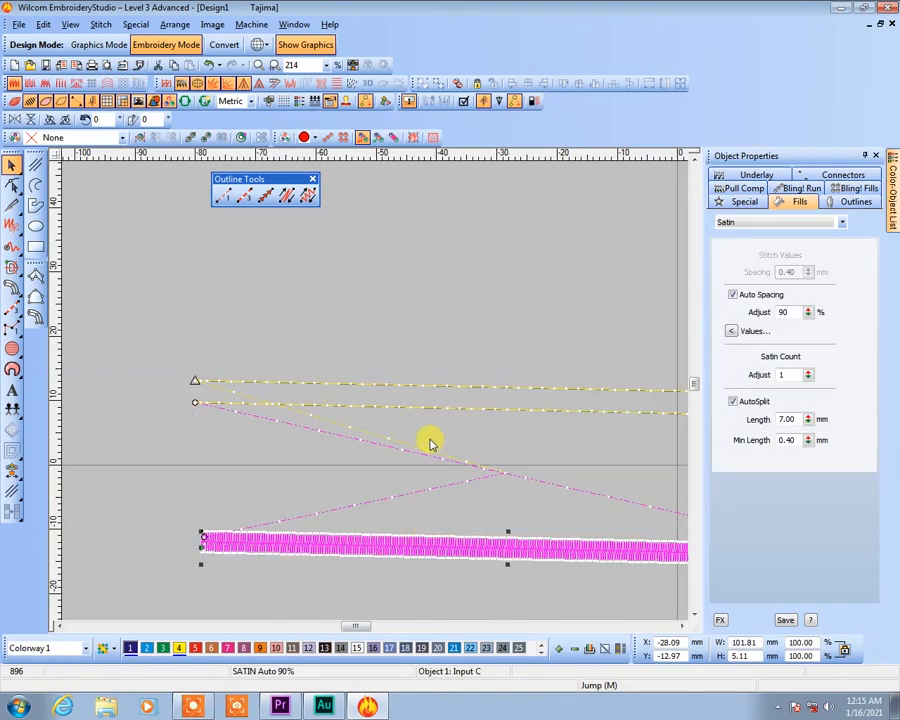
- Examine the stitches at the start of the yellow outline close up in the realistic thread view
key(b)
drag(153, 350, 380, 464)
key(b)
drag(110, 270, 416, 478)
key(b)
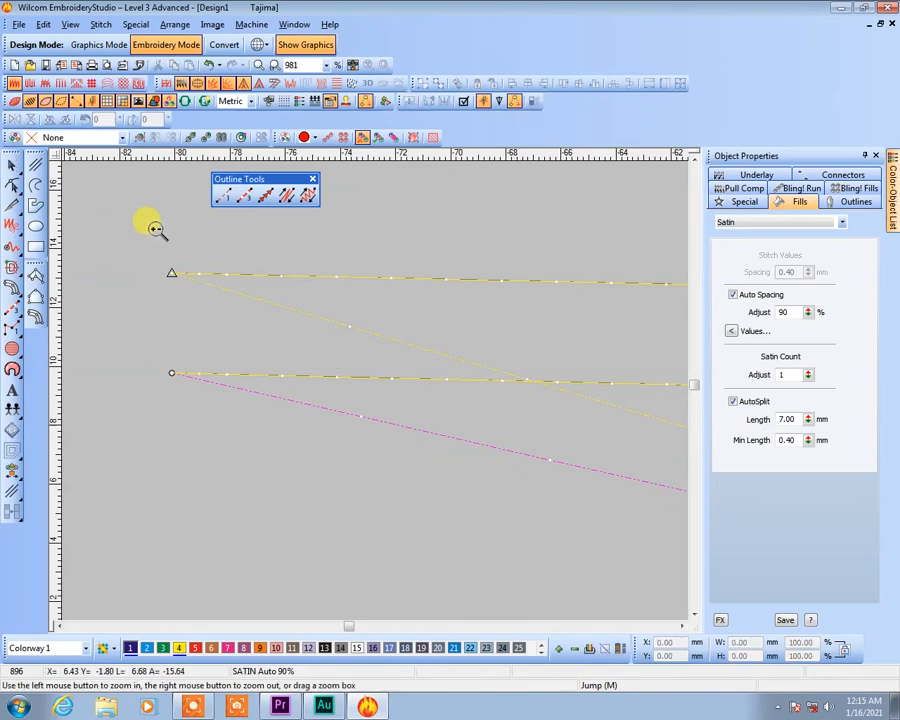
drag(155, 229, 376, 345)
key(b)
drag(90, 322, 297, 398)
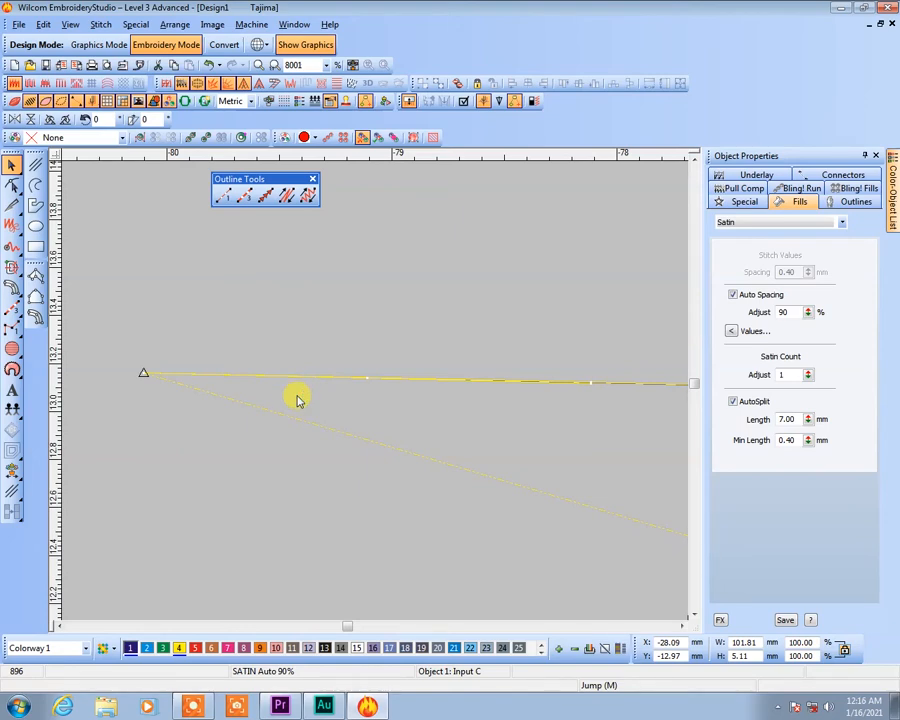
right_click(297, 400)
scroll(380, 379, down, 2)
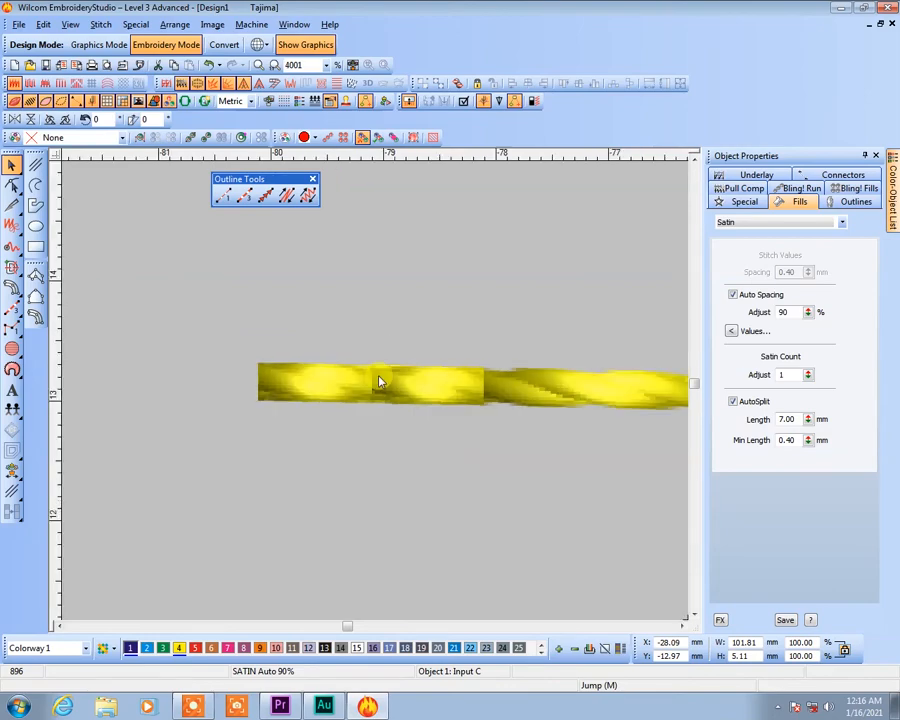
- Move the yellow triple run outline about 79 mm to the left of its original place
click(638, 399)
drag(638, 399, 247, 378)
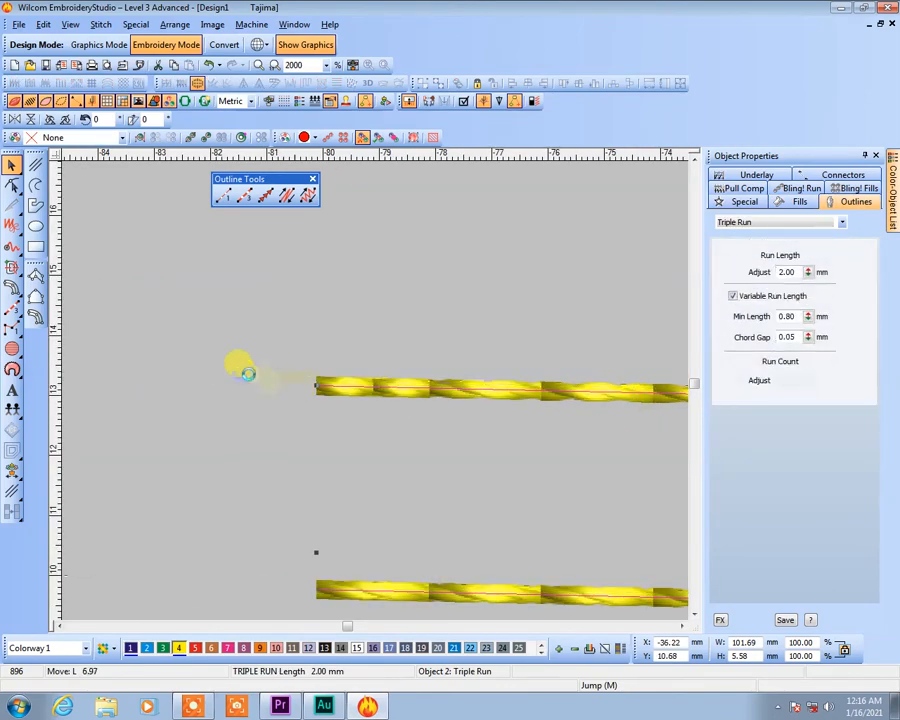
drag(464, 379, 58, 373)
drag(534, 397, 67, 408)
drag(433, 416, 45, 408)
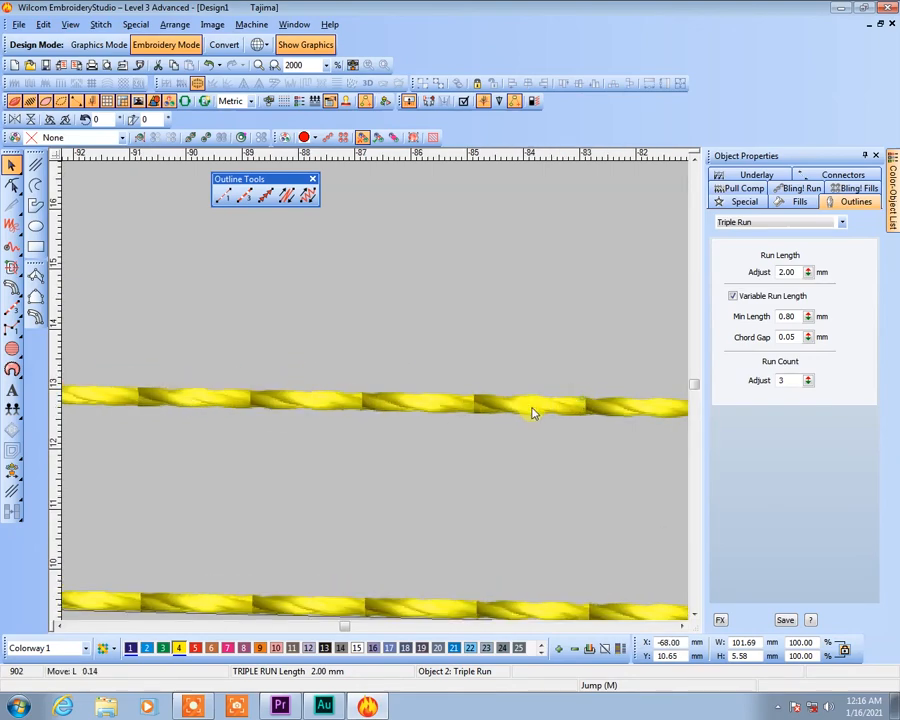
drag(532, 412, 492, 418)
drag(635, 408, 380, 398)
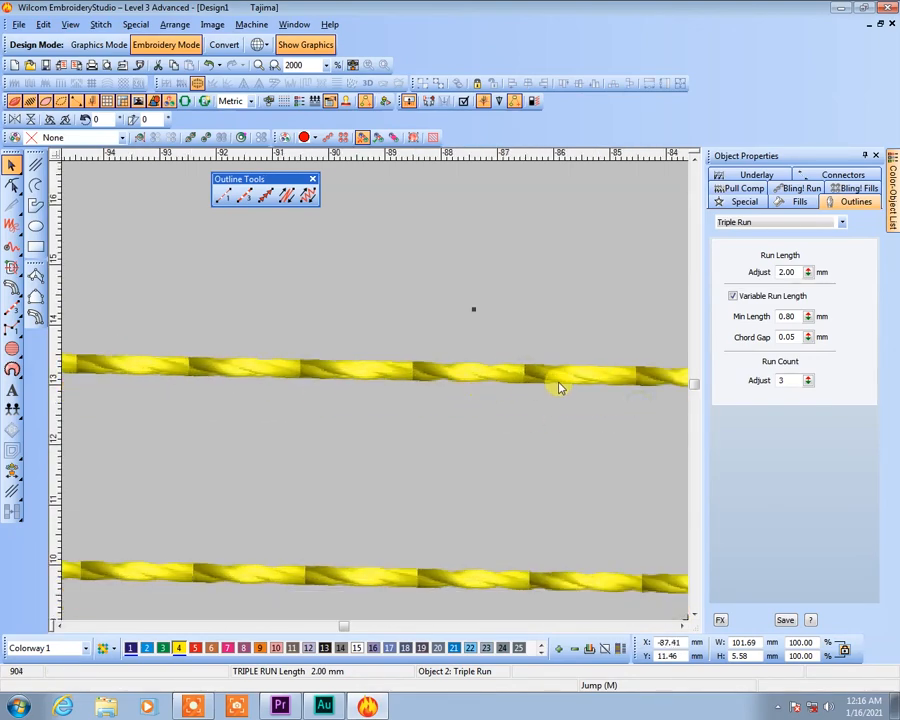
drag(558, 386, 450, 412)
drag(580, 396, 278, 390)
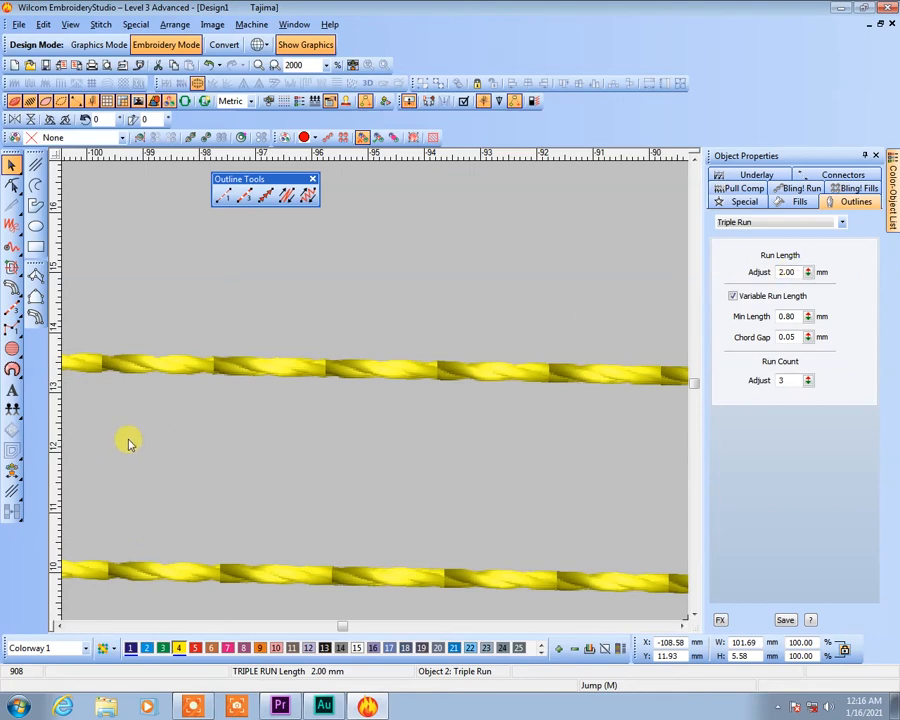
- Set the triple run outline's run length to 4.00 mm
drag(787, 271, 748, 276)
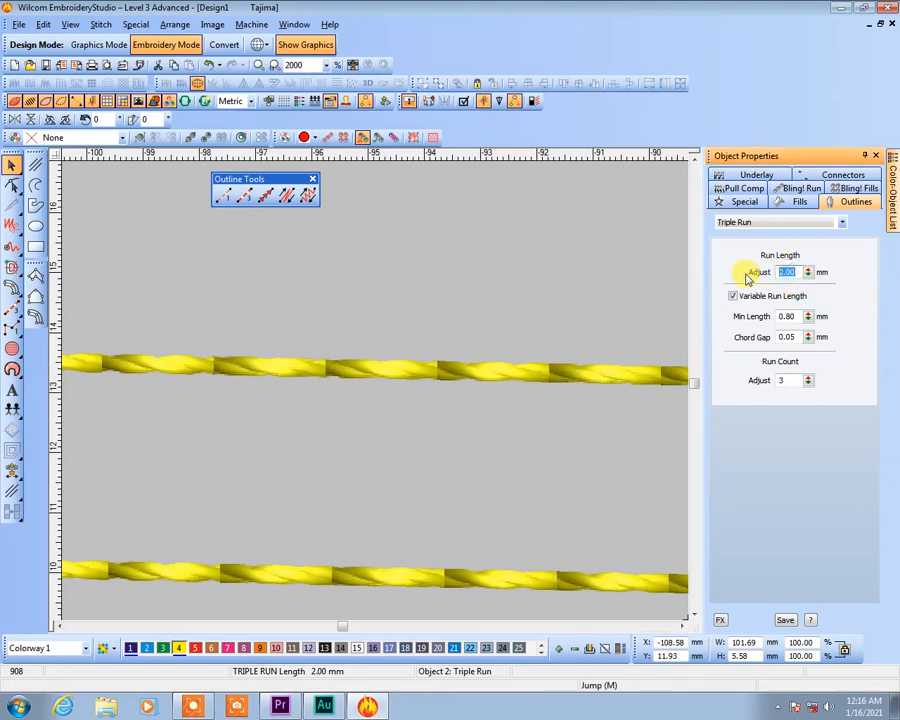
text(4)
key(Return)
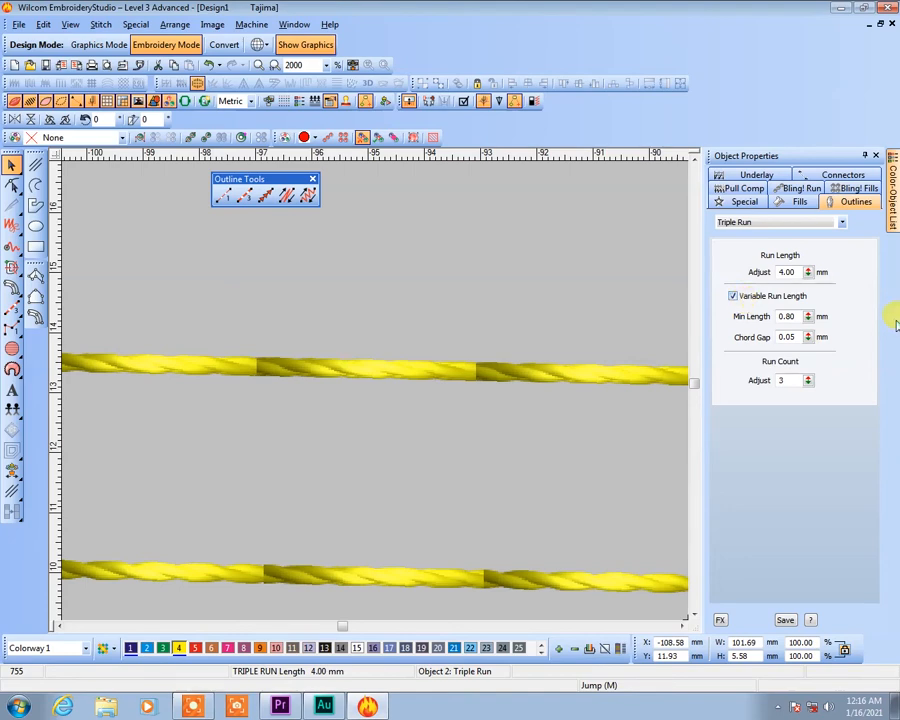
- Set the minimum length of the outline's variable run length to 1.00 mm
double_click(786, 316)
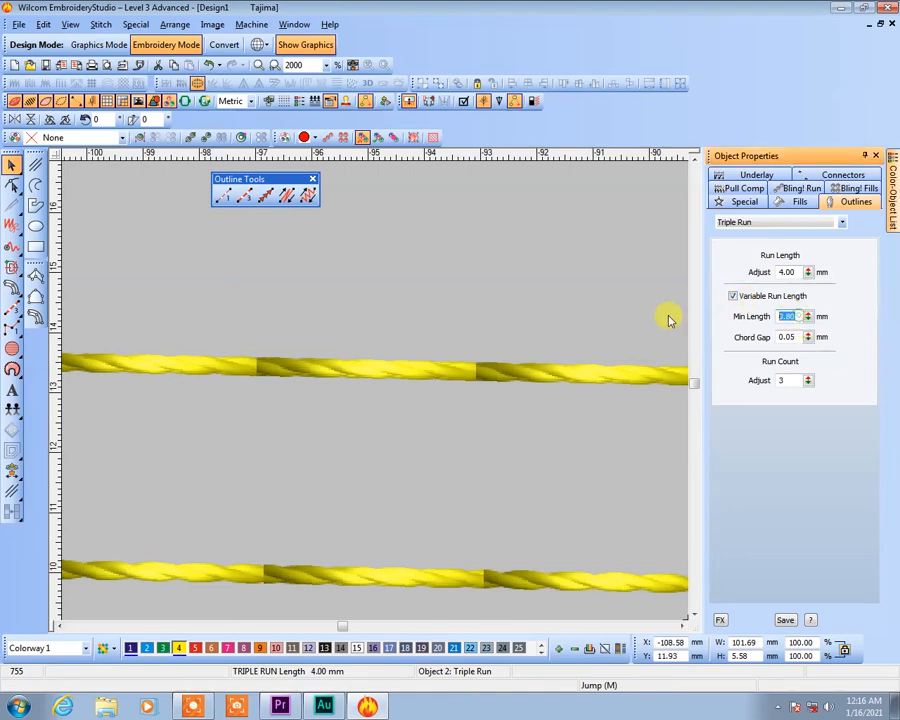
text(1)
key(Return)
mouse_move(808, 316)
mouse_down()
mouse_move(742, 415)
mouse_move(813, 318)
mouse_up()
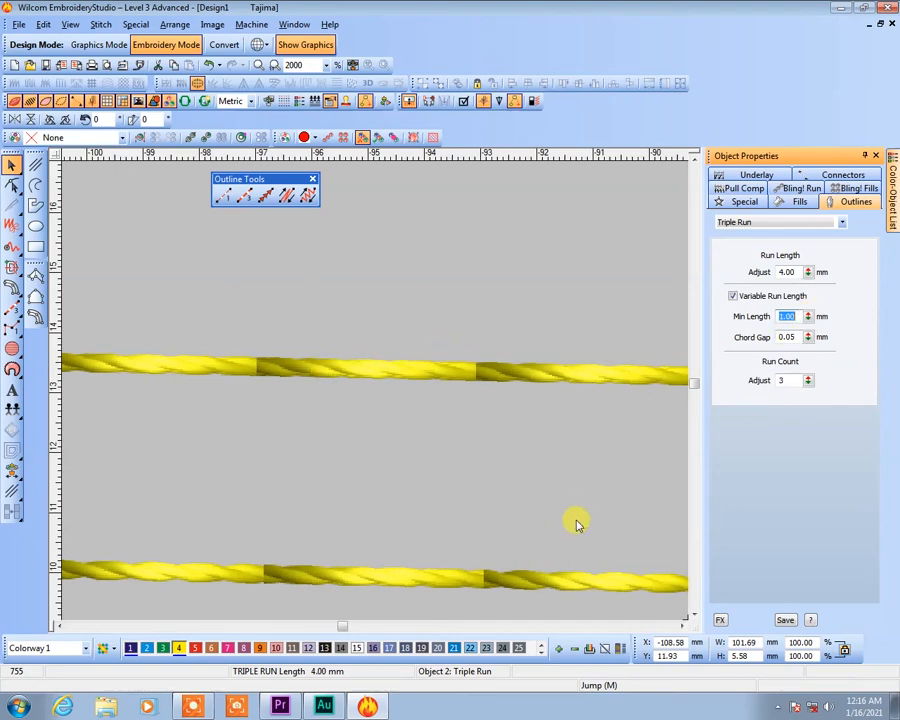
text(1)
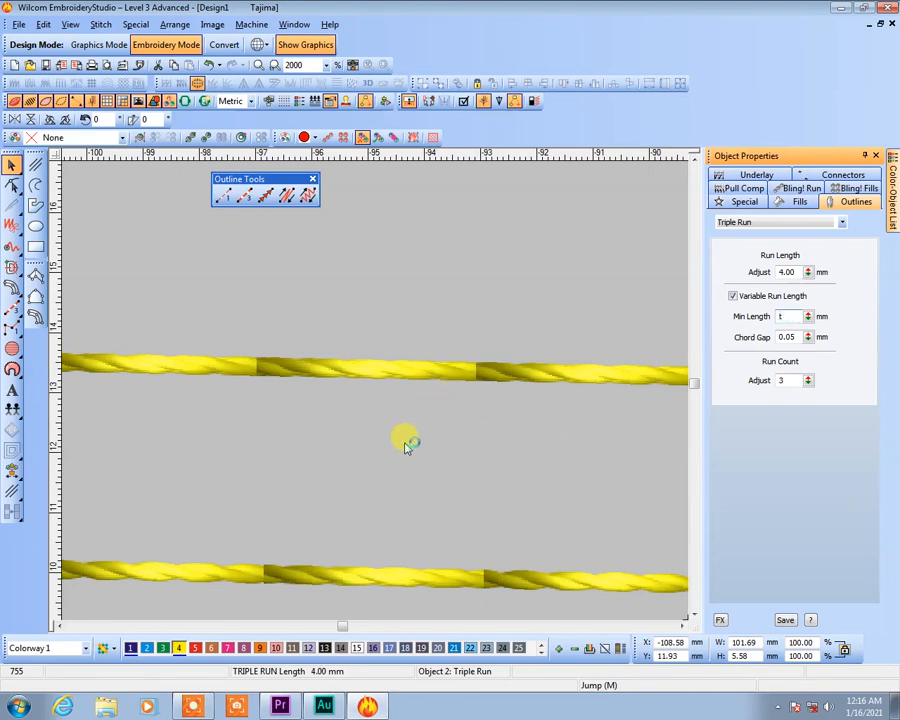
key(Return)
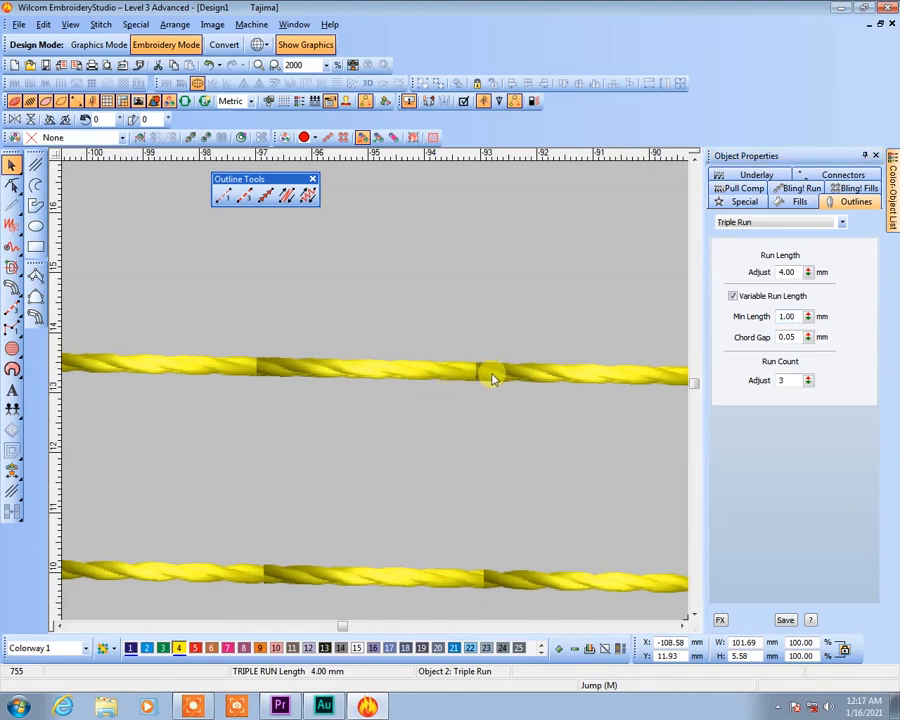
- Examine the join between two stitches on the outline's upper line close up in the realistic thread view
key(b)
drag(442, 346, 505, 396)
key(b)
drag(289, 315, 460, 415)
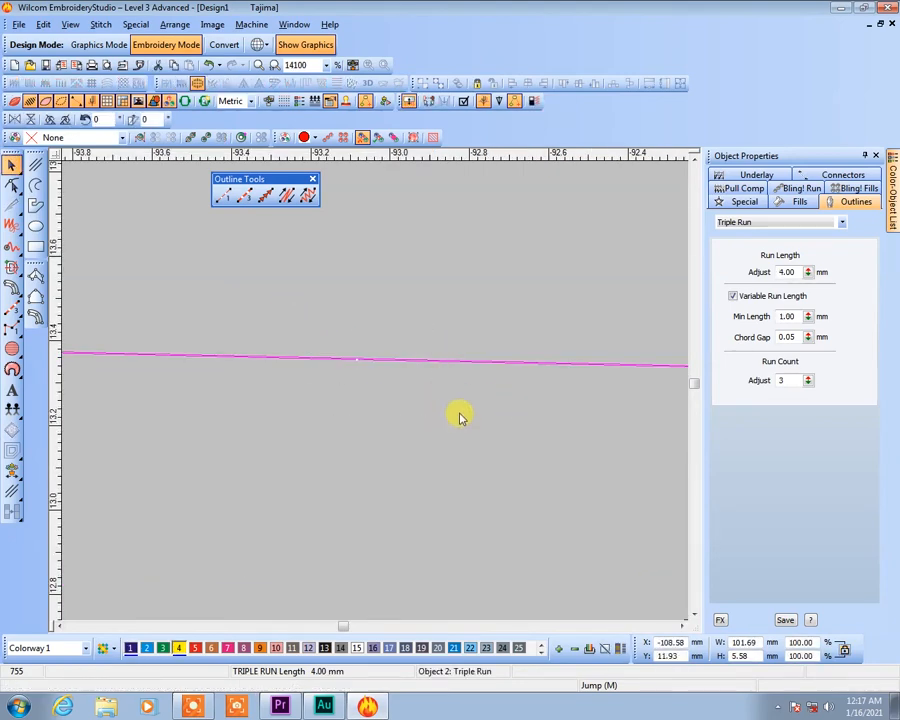
key(t)
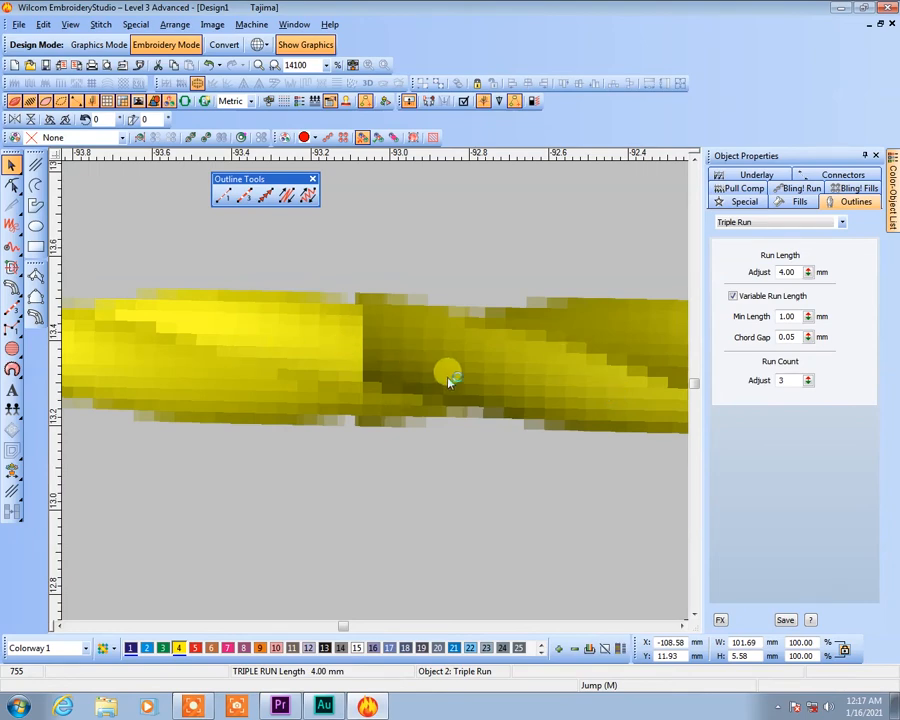
- Set the selected outline's run count to 3
double_click(791, 378)
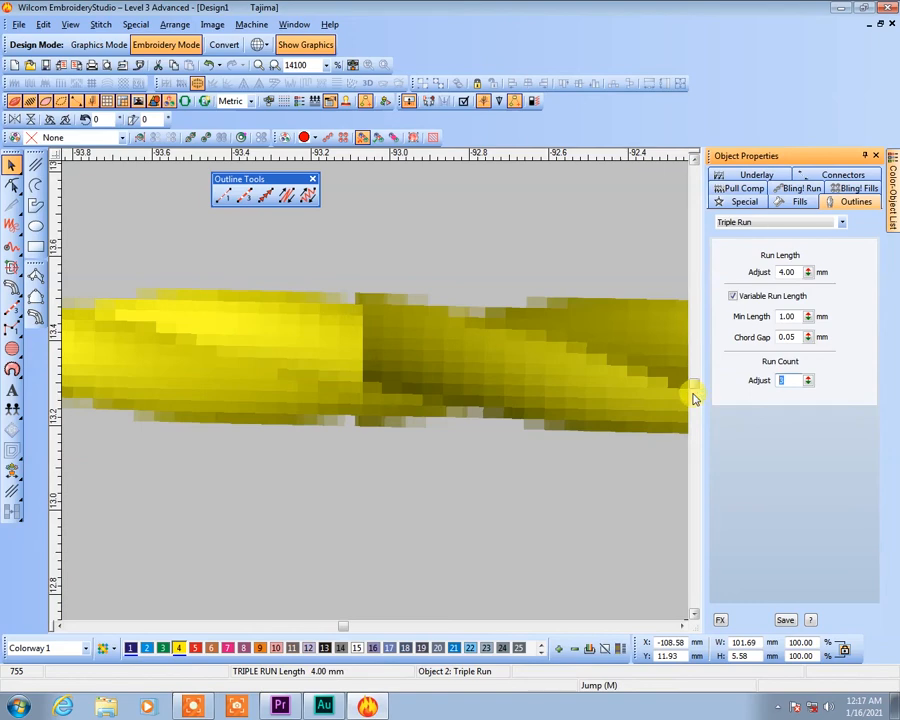
click(806, 384)
text(3)
key(Return)
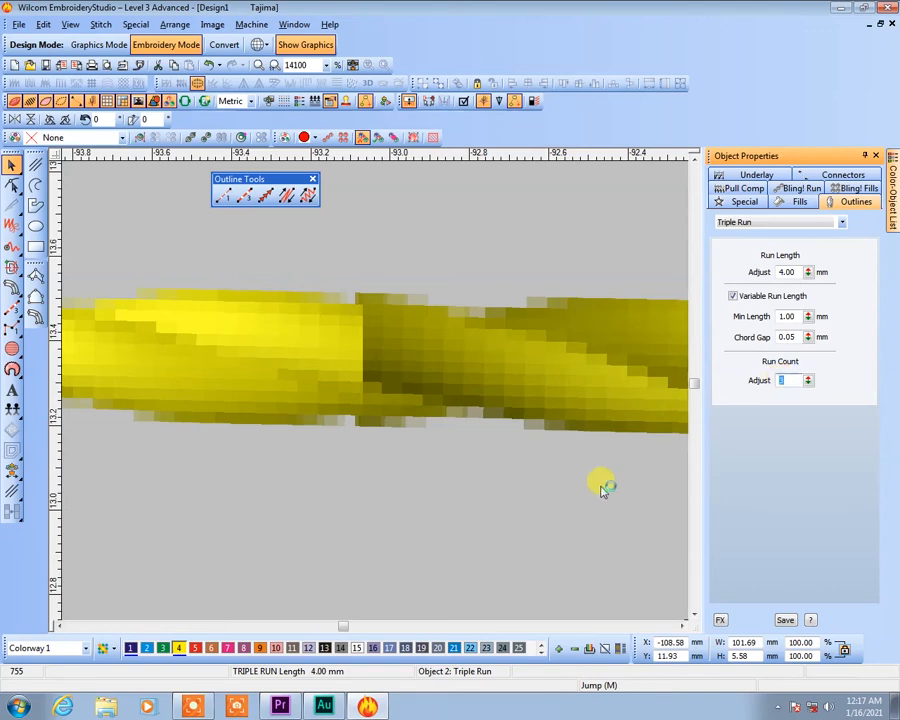
- Try a run count of 5 for the Triple Run stitch and settle on a run count of 4
key(shift+z)
key(shift+z)
key(shift+z)
key(shift+z)
key(shift+z)
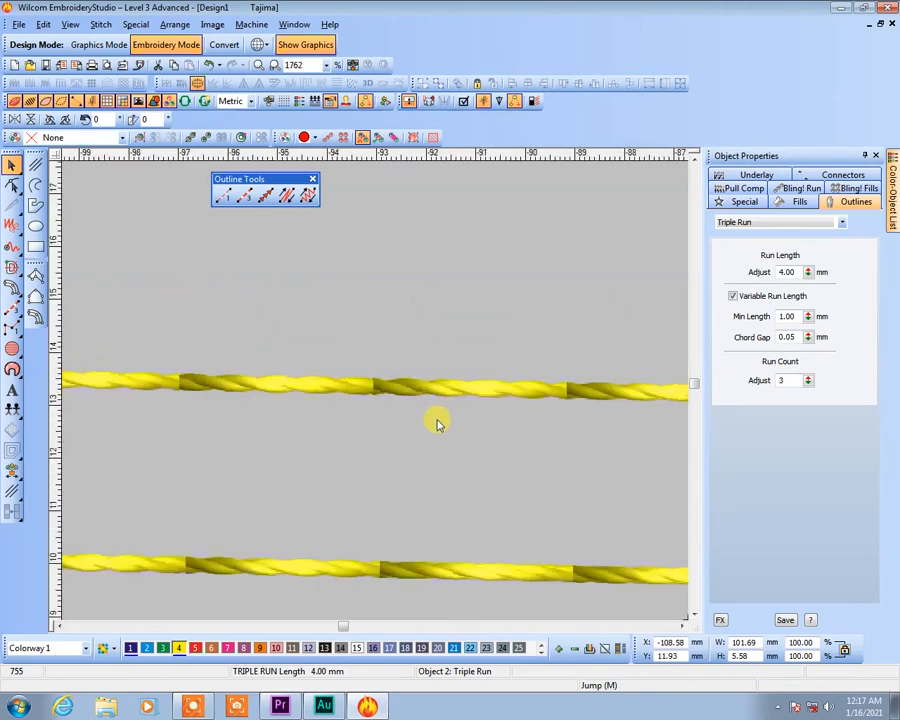
key(b)
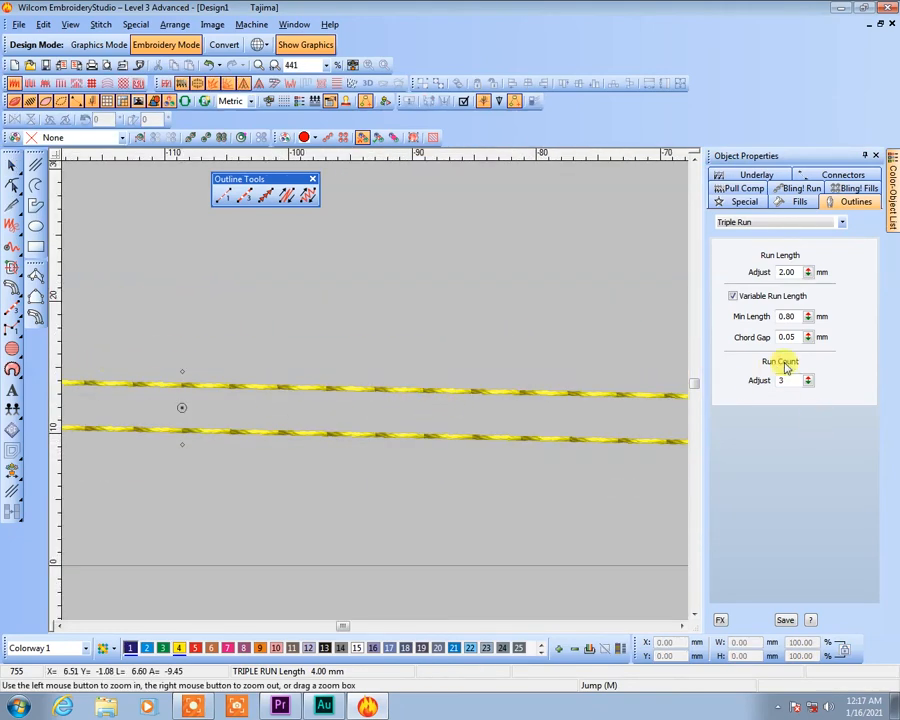
drag(808, 381, 758, 400)
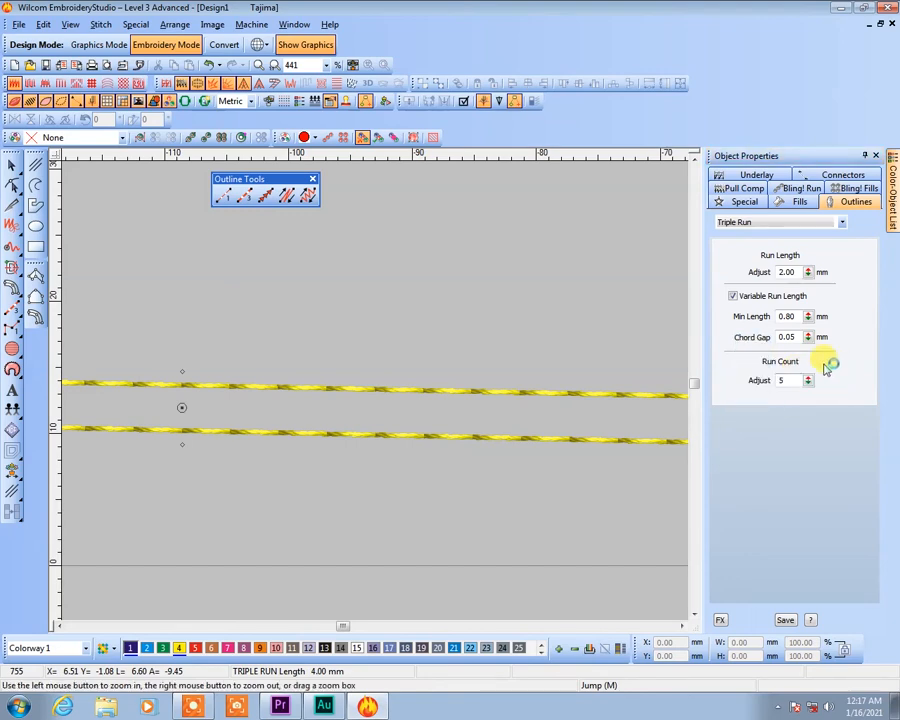
double_click(783, 380)
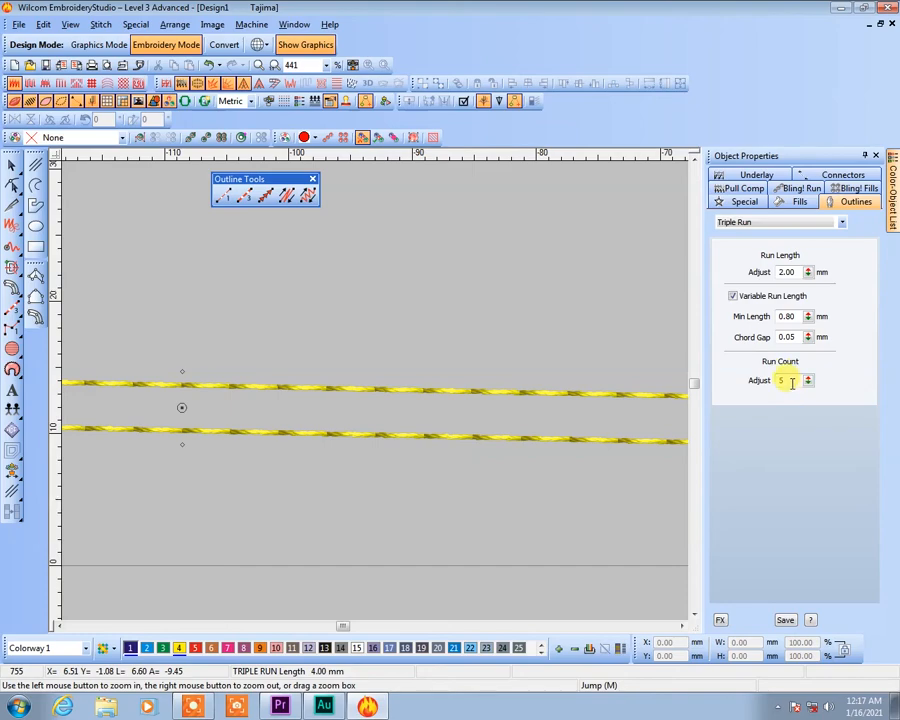
text(4)
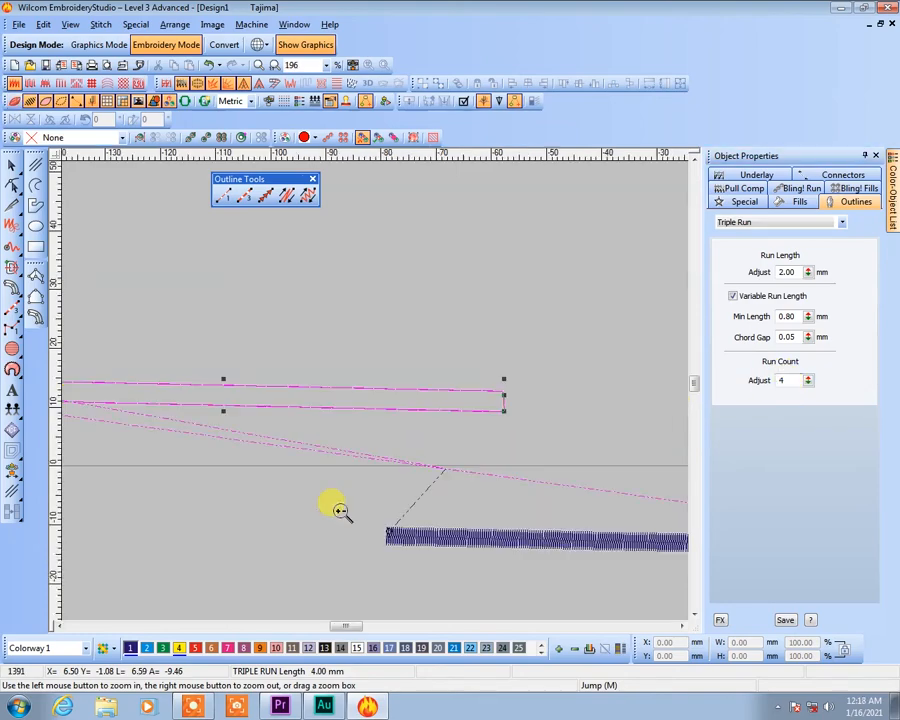
- Try a Run stitch line about 7 mm long, traced back and forth below the satin column's left end, and discard it
drag(341, 510, 463, 578)
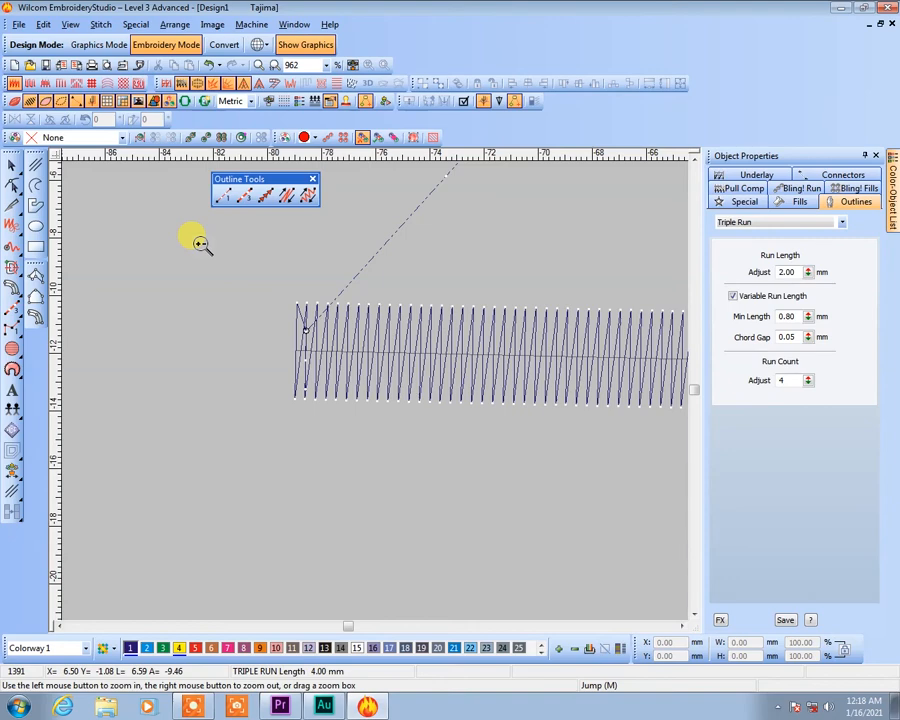
click(20, 318)
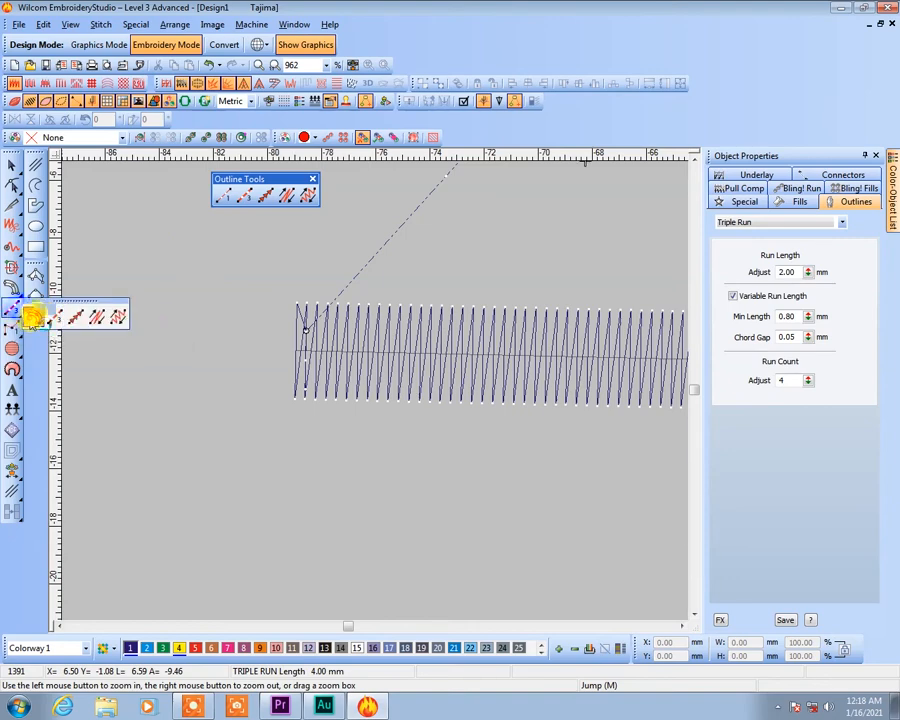
click(28, 315)
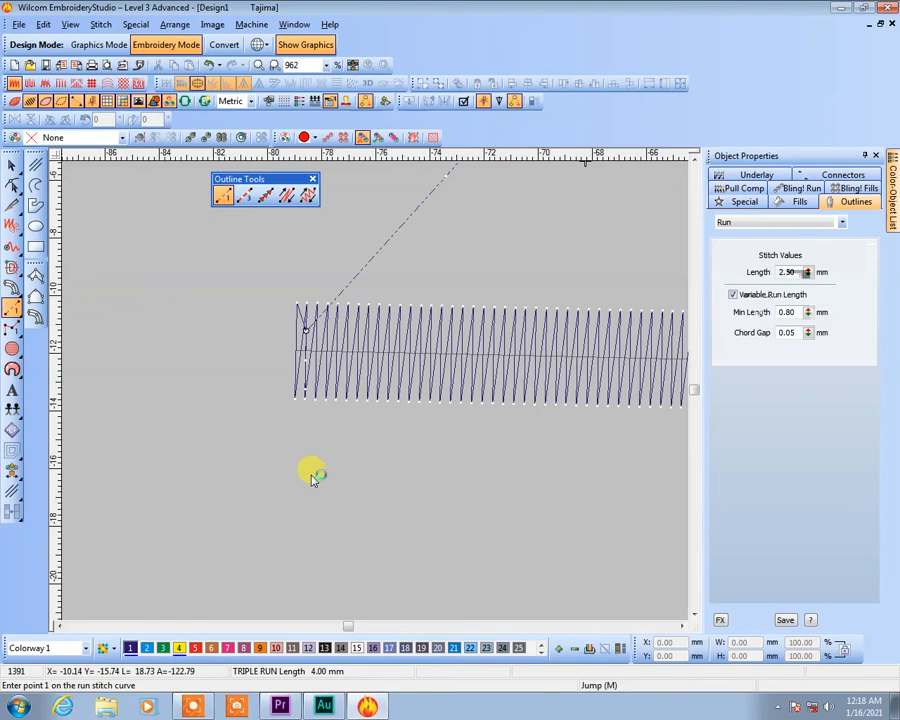
click(213, 471)
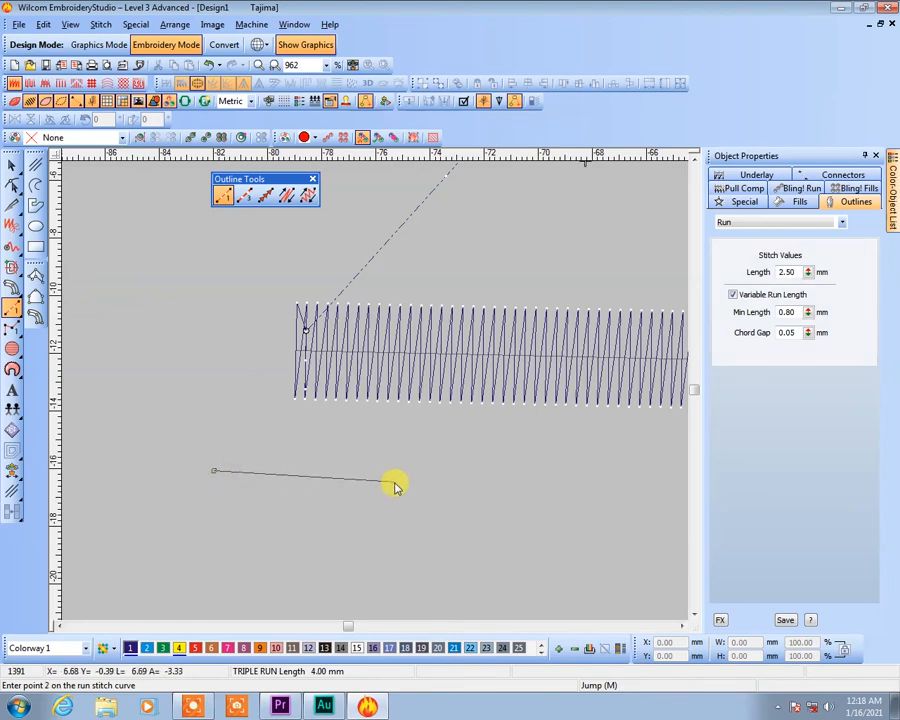
click(212, 469)
click(394, 480)
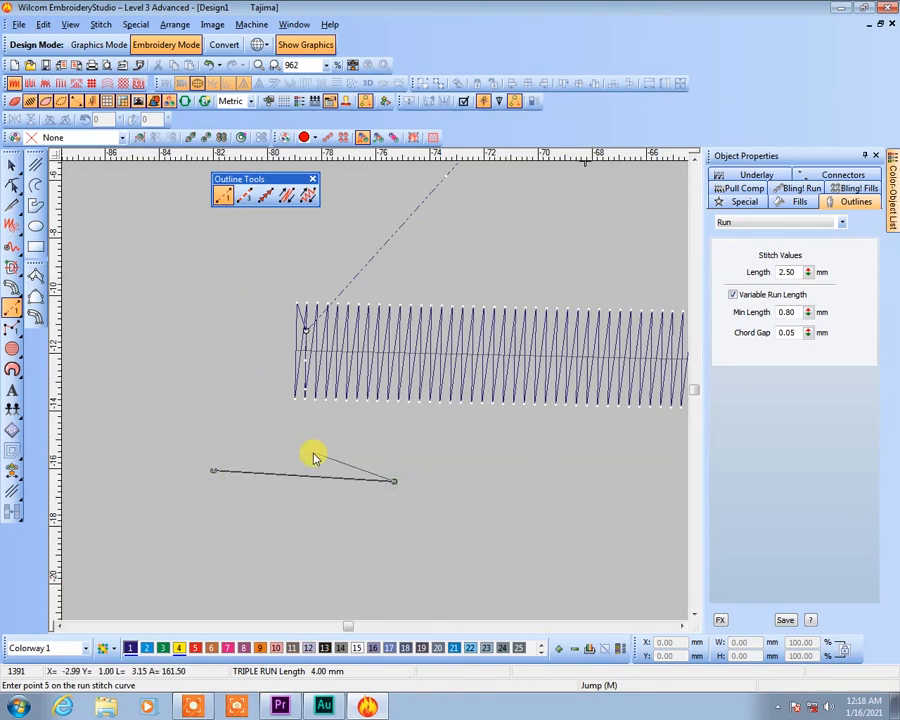
click(213, 471)
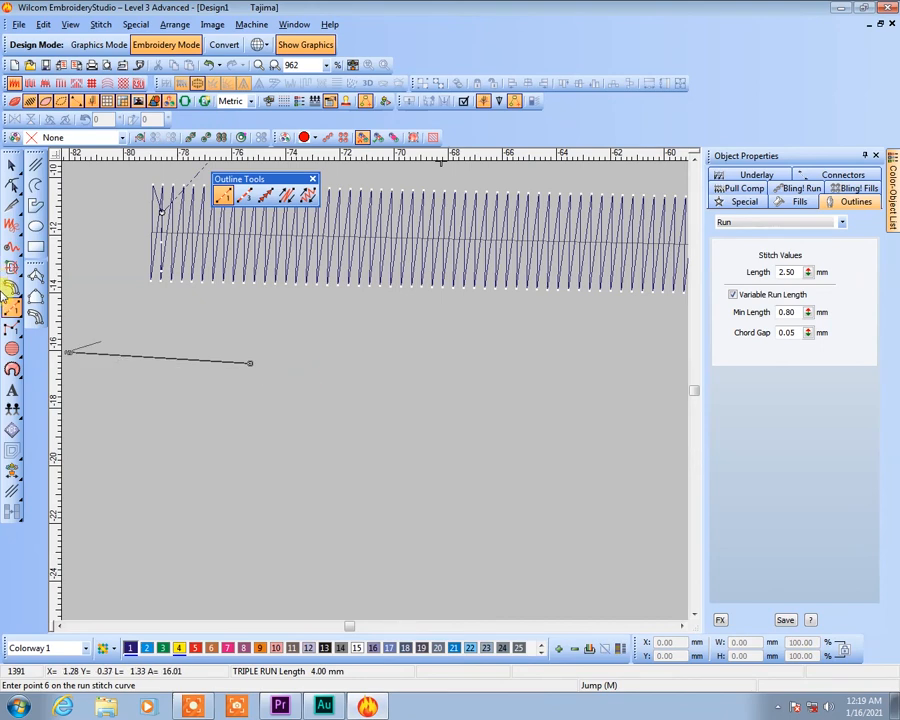
key(Escape)
key(Escape)
- Delete the Triple Run outlines and the satin column to empty the design
key(Delete)
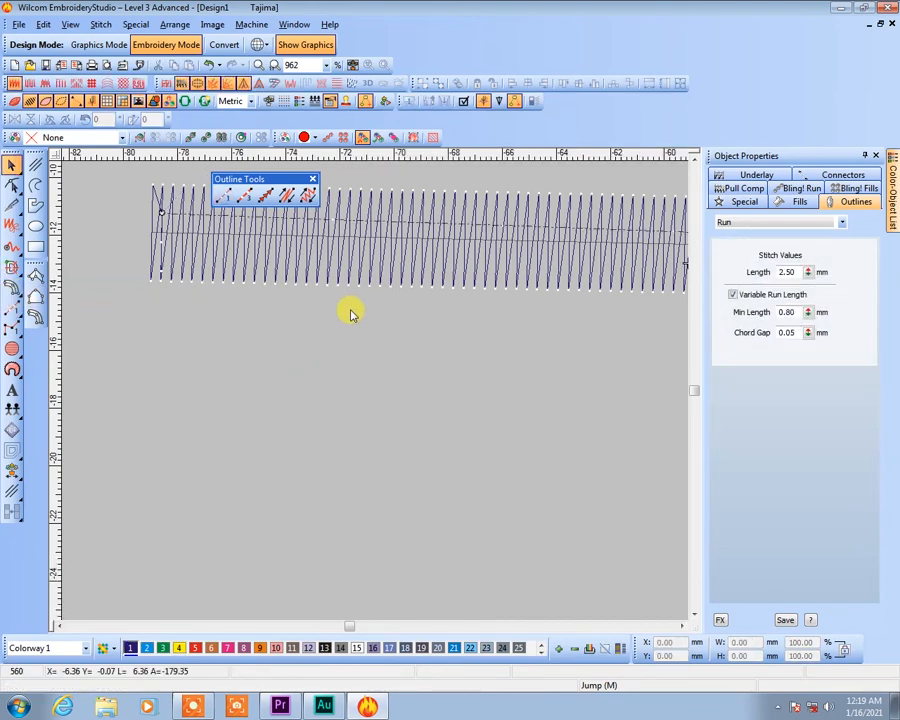
scroll(350, 313, down, 3)
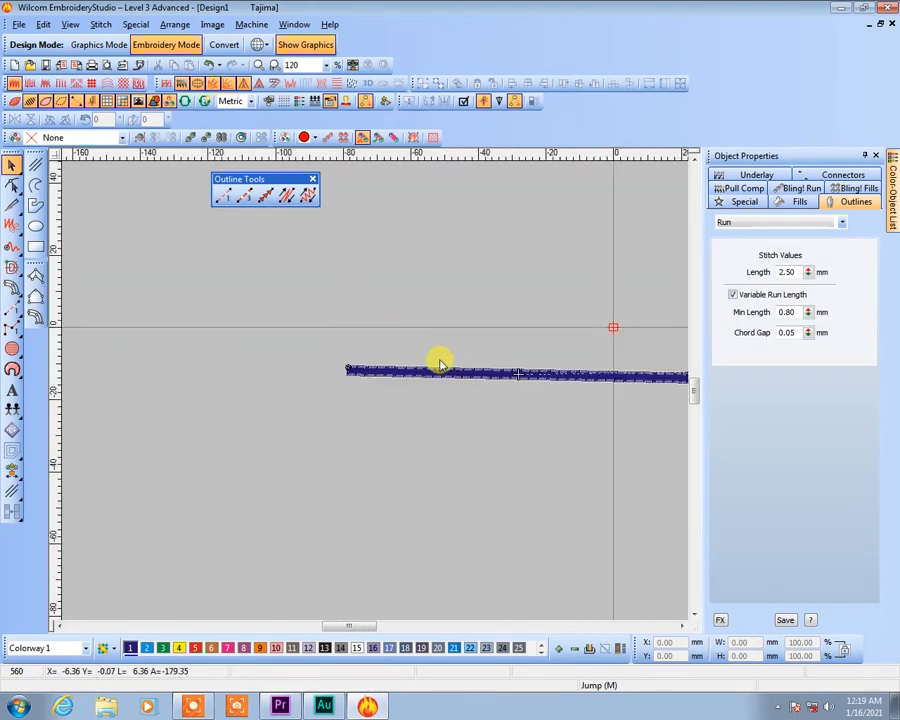
key(b)
drag(171, 145, 577, 396)
drag(518, 432, 368, 370)
key(Delete)
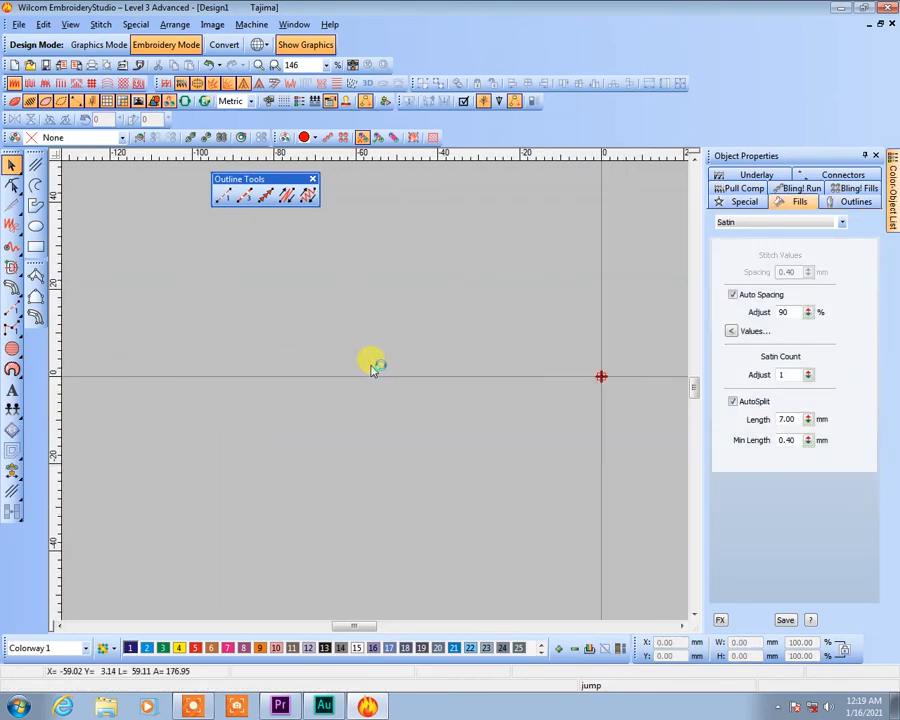
- Choose the Backstitch outline tool for the empty design
key(b)
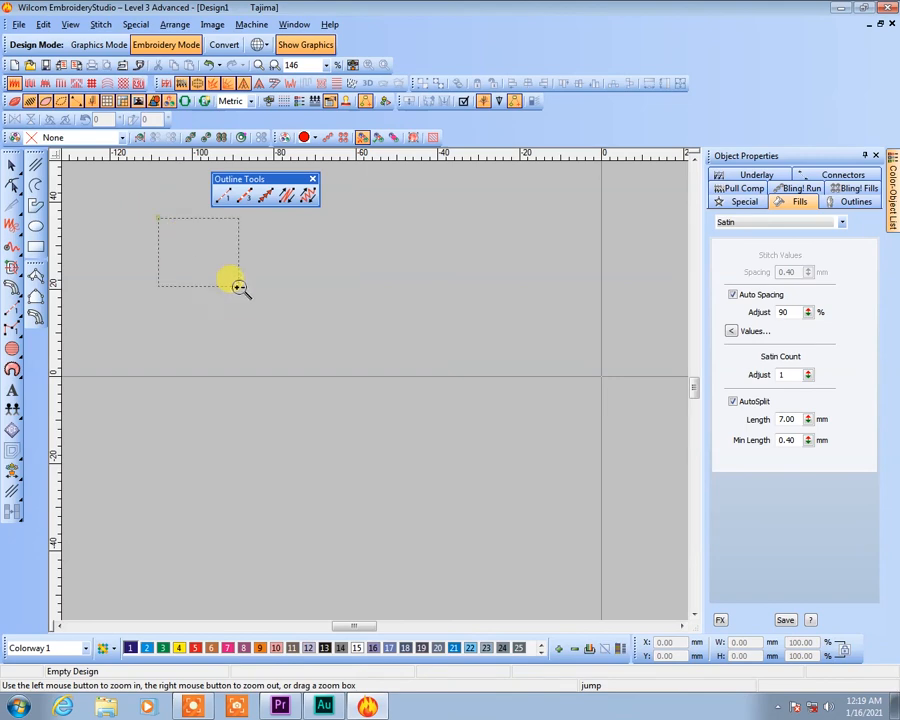
click(430, 372)
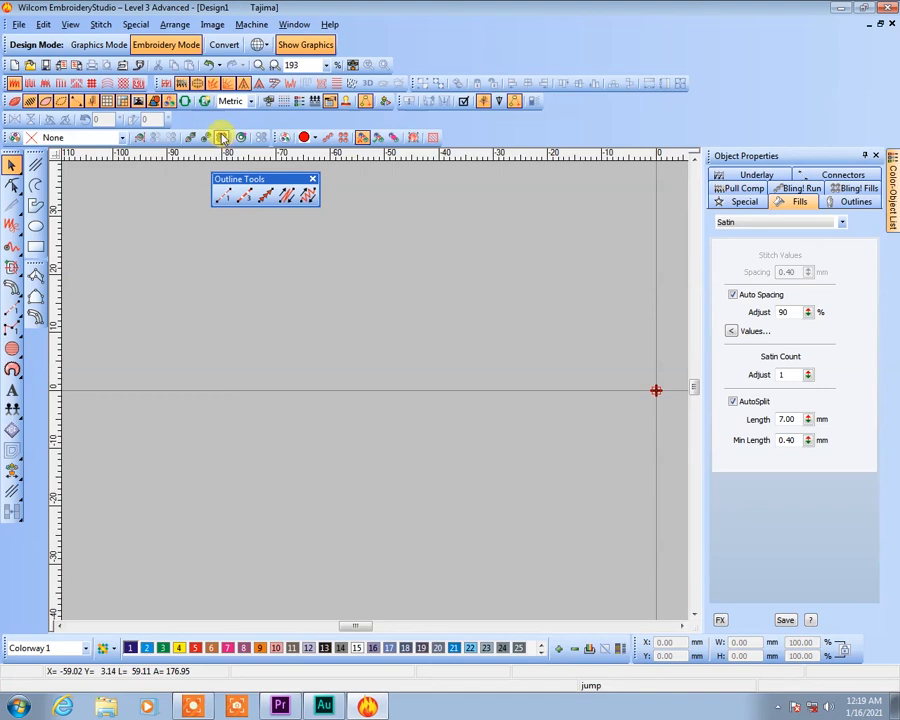
click(285, 195)
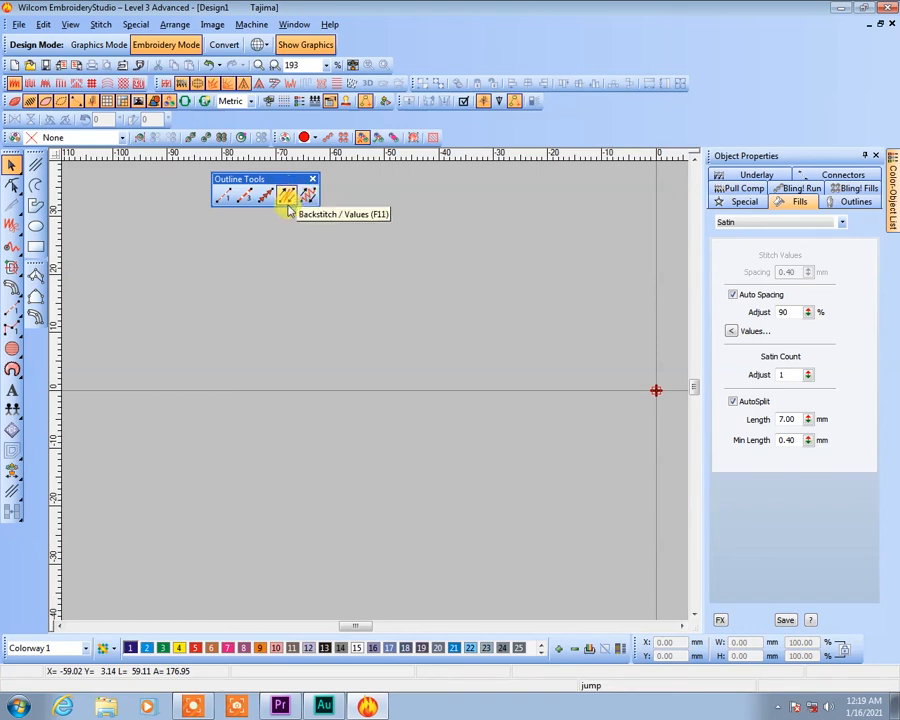